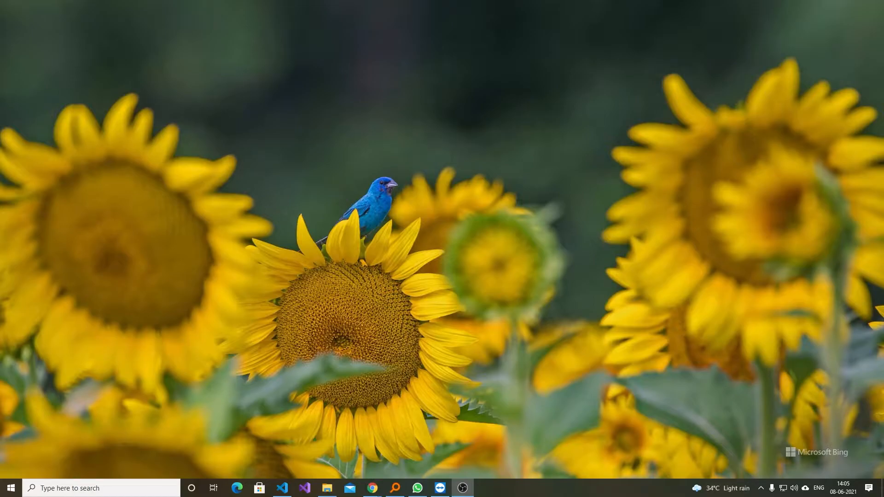
Open the Windows feature settings and expand the Hyper-V entry to reach its components
left_click(89, 484)
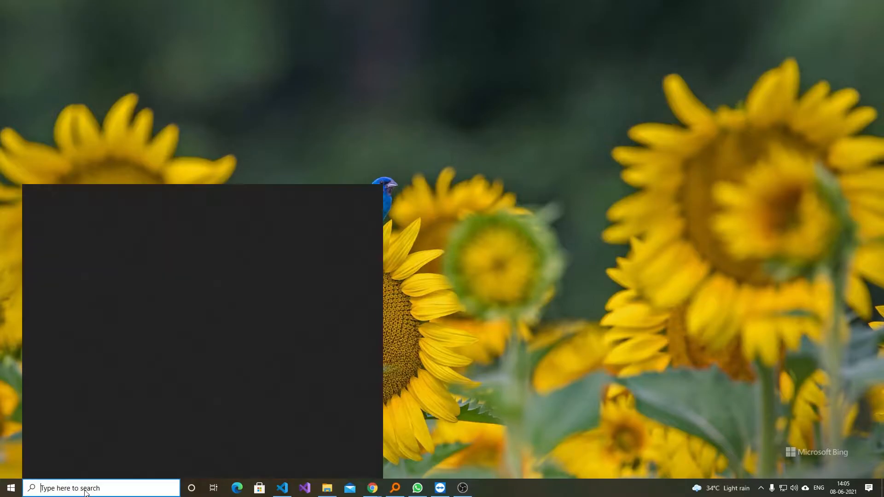
type("turn")
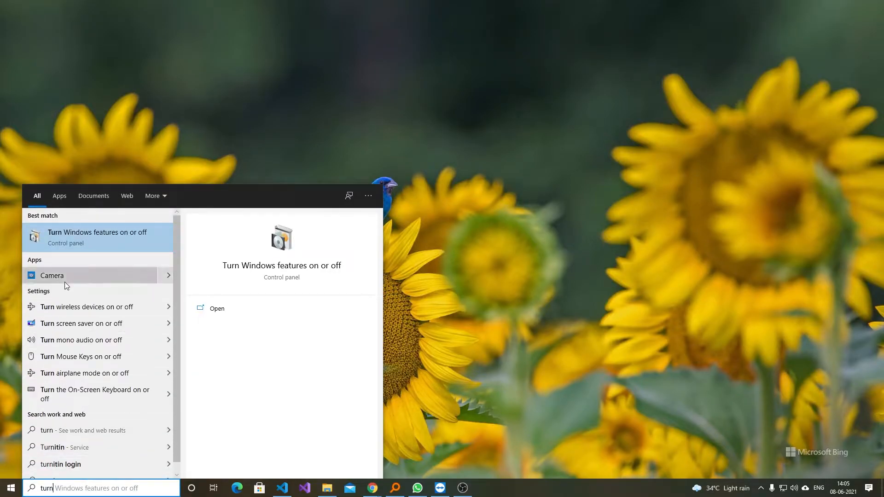
left_click(77, 239)
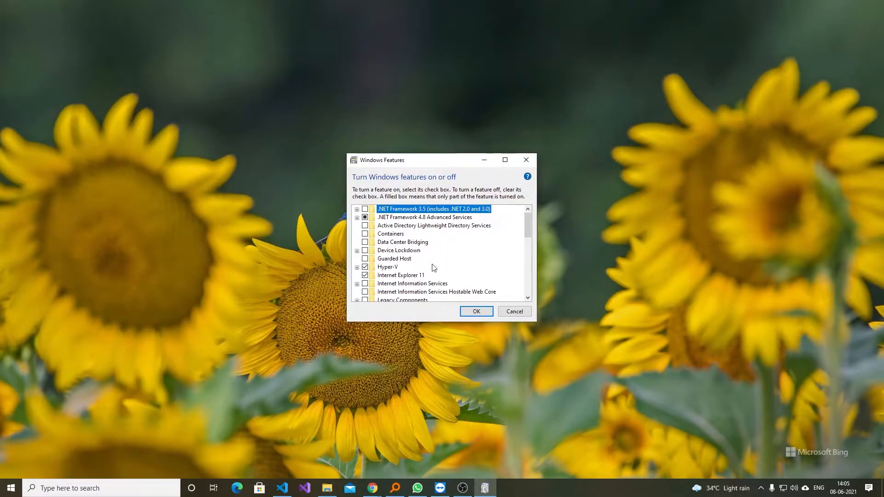
scroll(528, 230, "down", 2)
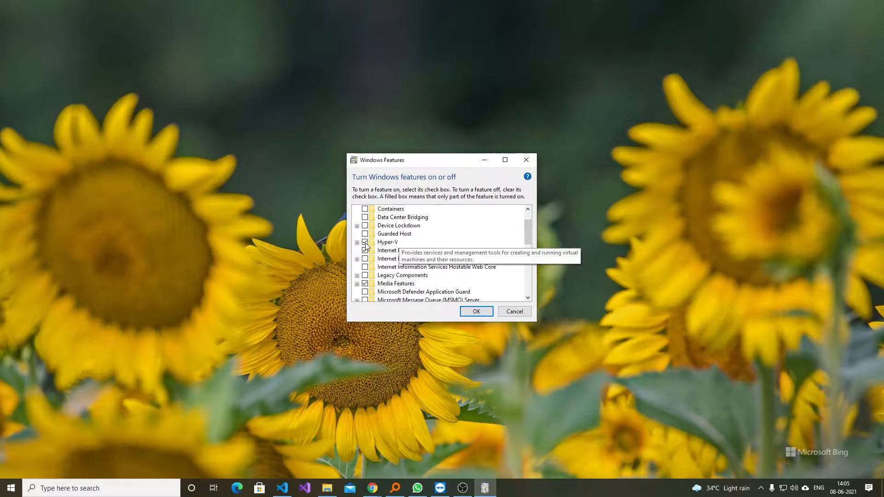
left_click(357, 243)
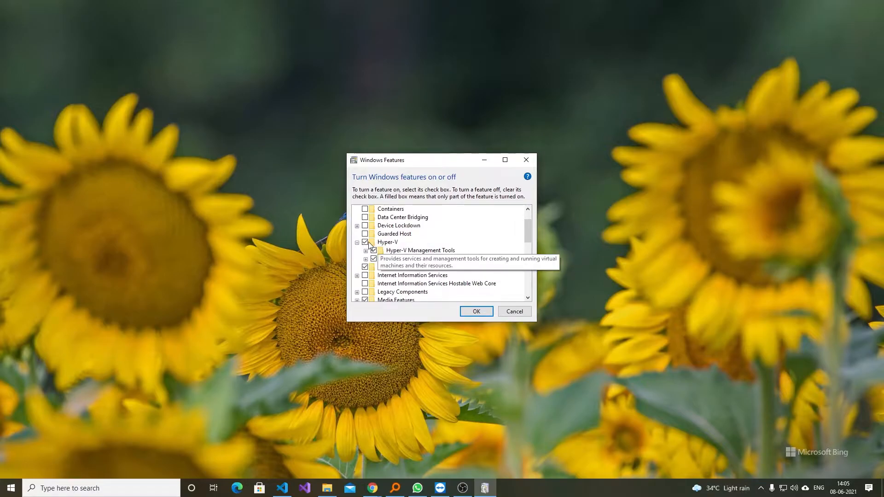
Enable Hyper-V with its Management Tools and Platform components and apply the Windows feature selection
left_click(365, 243)
left_click(366, 250)
left_click(365, 275)
left_click(374, 275)
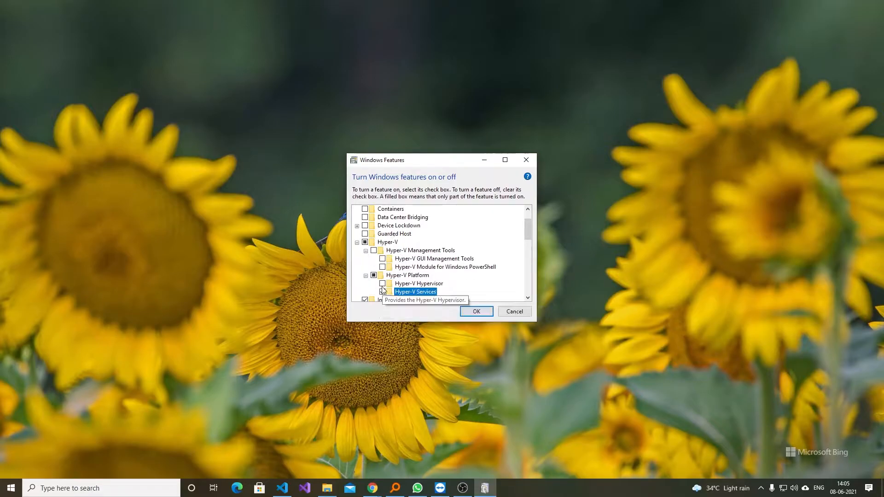
left_click(365, 242)
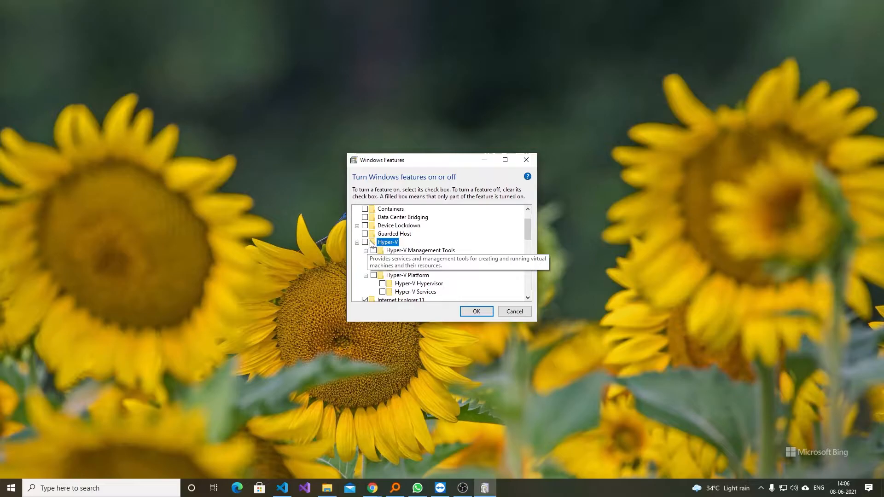
left_click(476, 311)
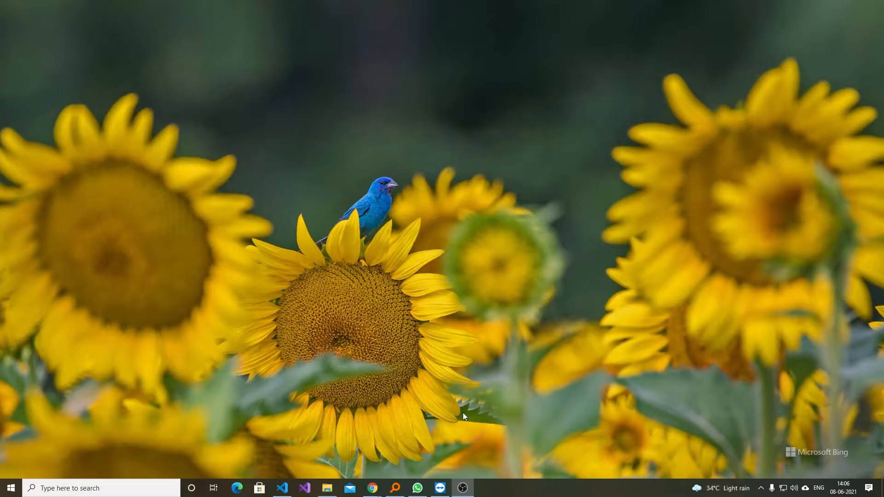
Reopen the Windows feature settings to check the Hyper-V entry, and close them without making changes
key("super+s")
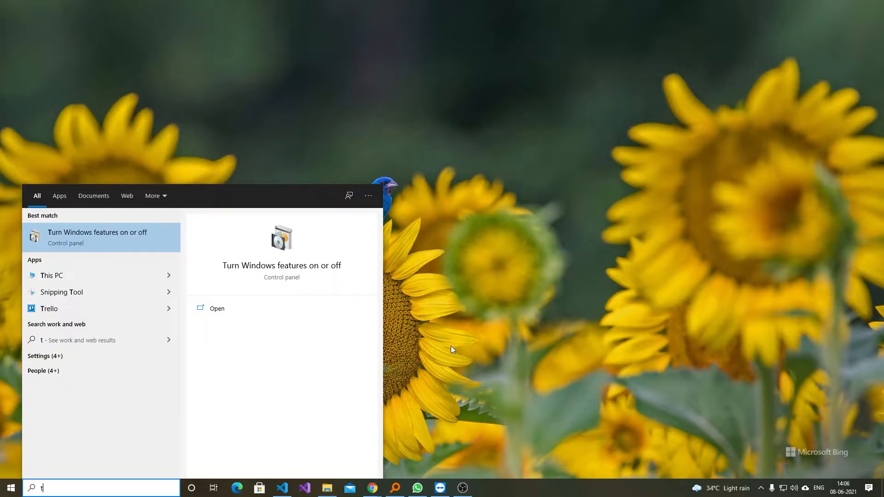
type("tur")
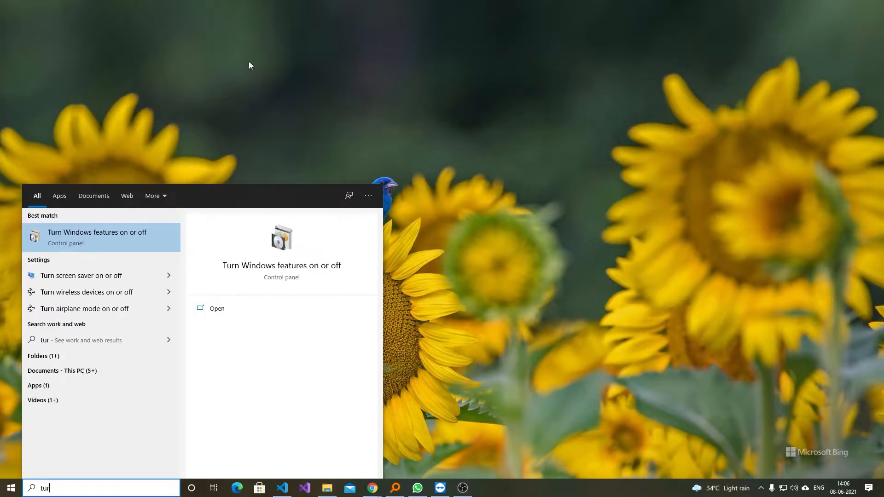
left_click(139, 231)
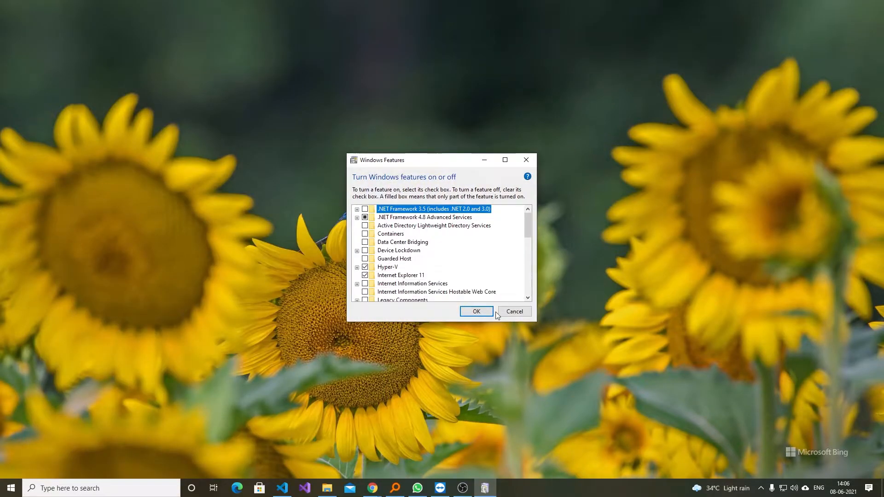
left_click(514, 311)
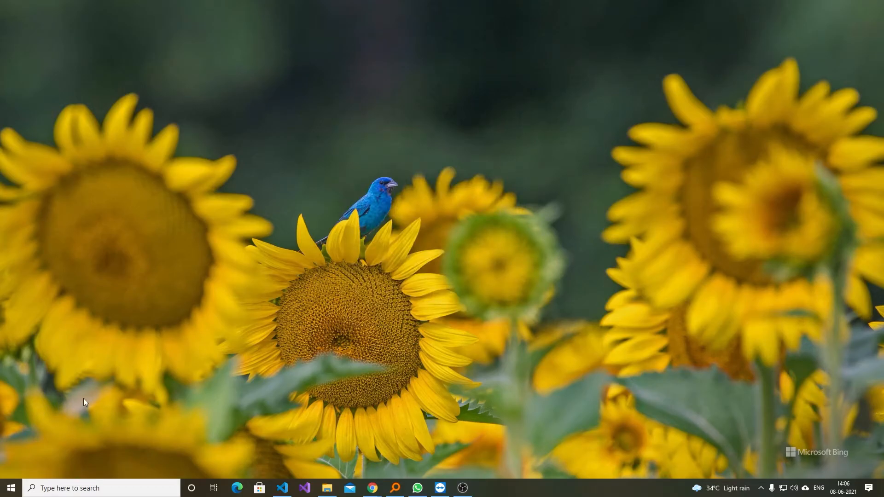
Search Windows for Hyper-V Manager and open it
left_click(3, 487)
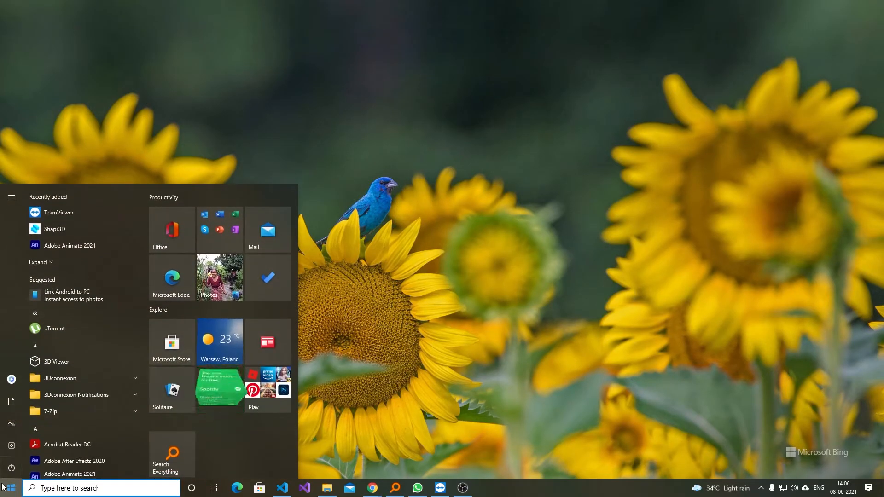
type("hype")
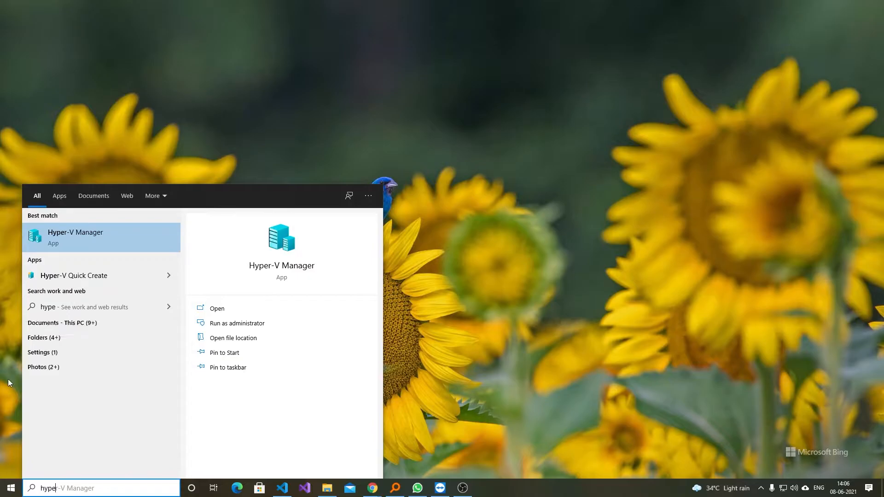
type("r")
left_click(119, 235)
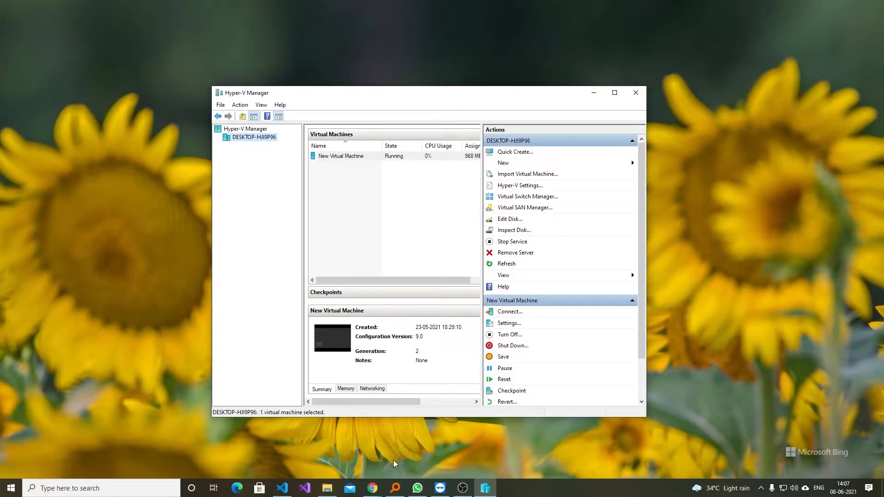
Switch to Chrome and locate the FlashEmu.7z archive in the MEGA cloud drive
left_click(372, 488)
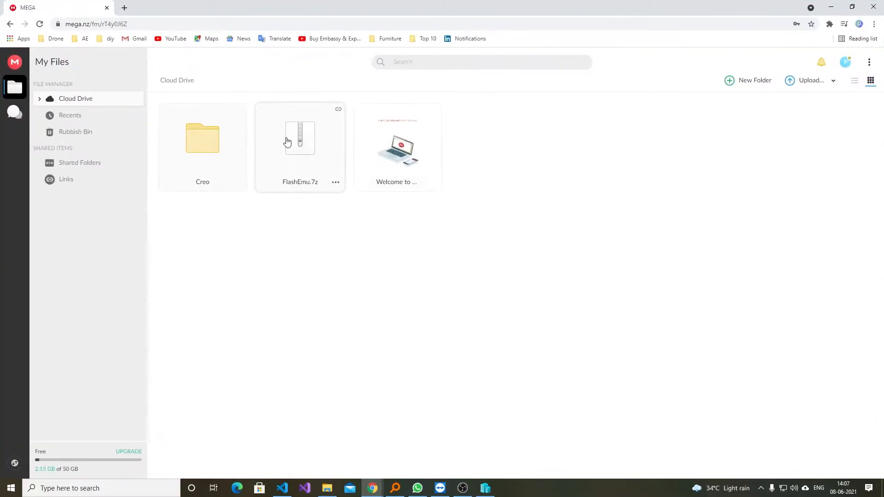
left_click(320, 158)
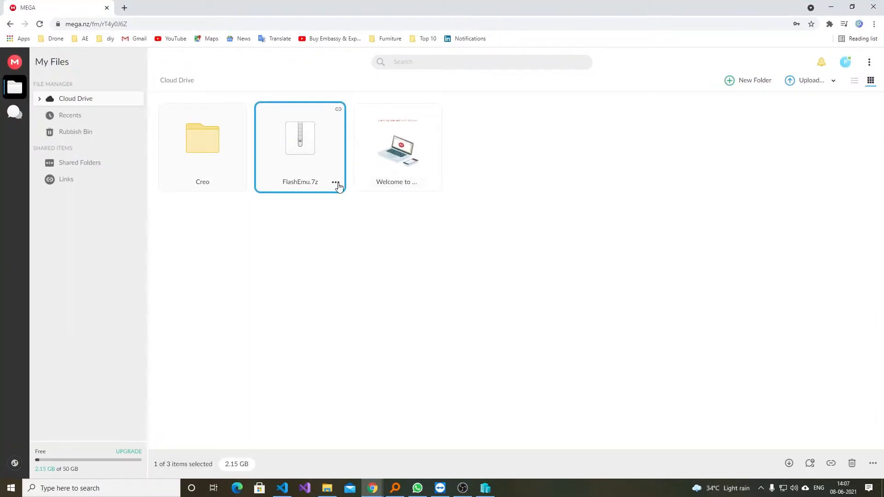
left_click(337, 184)
left_click(326, 172)
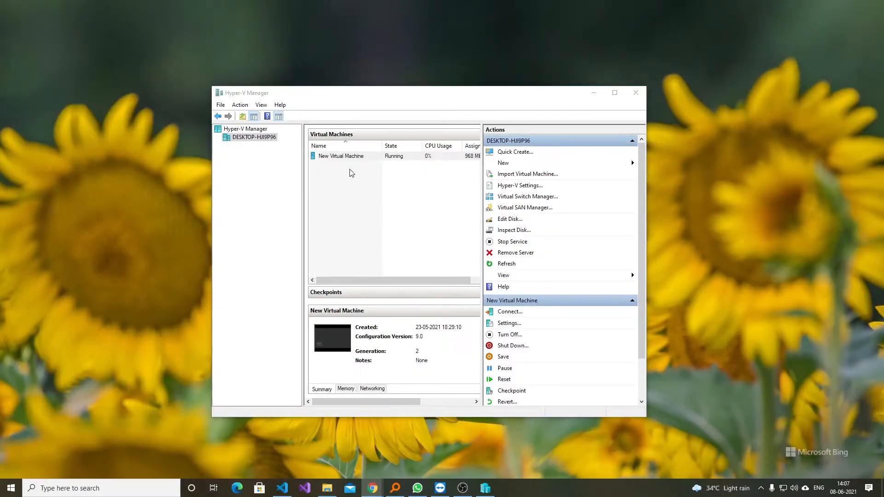
Switch to Hyper-V Manager, start a new virtual machine and name it 10x
left_click(351, 89)
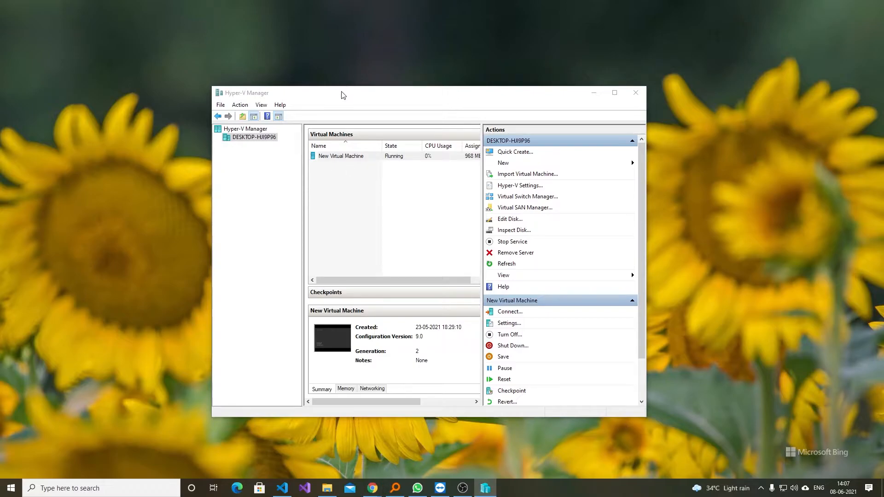
left_click(522, 164)
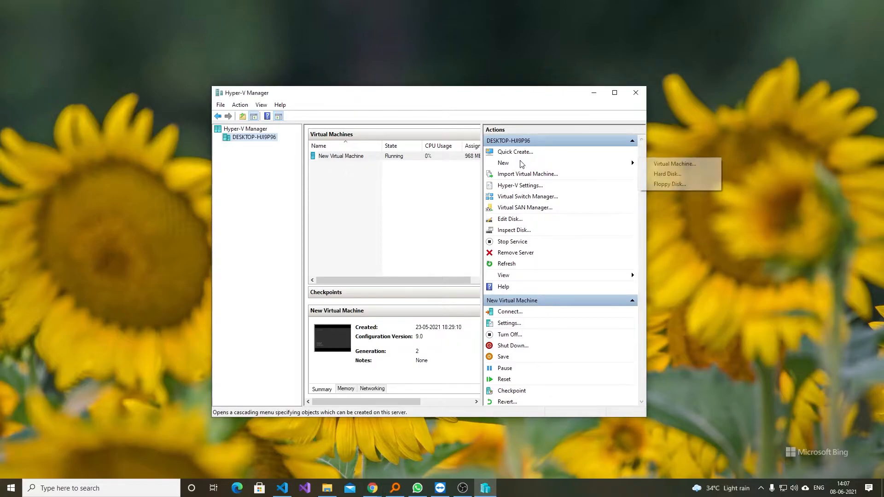
left_click(713, 168)
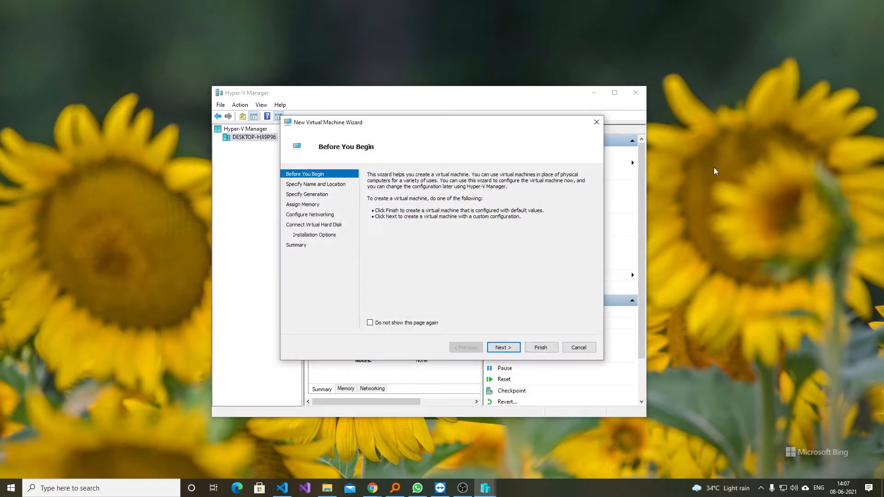
left_click(503, 347)
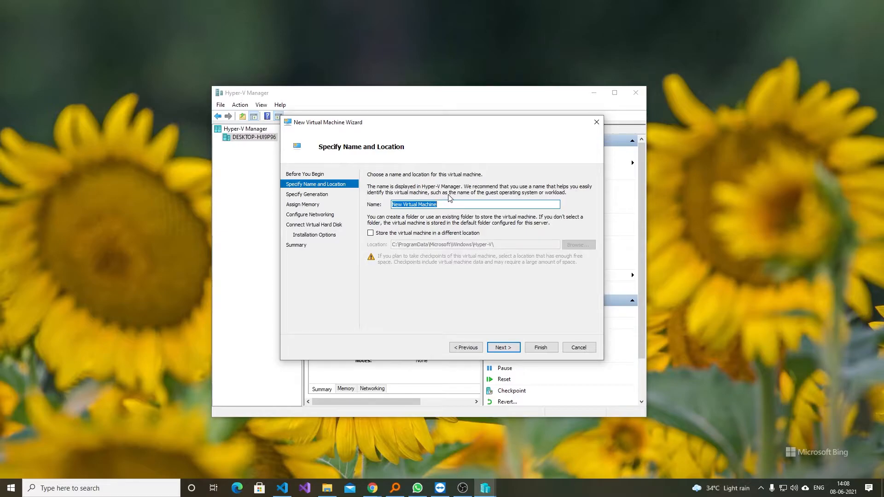
type("10x")
left_click(503, 347)
Choose the virtual machine's generation and set its startup memory to 8096 MB
left_click(371, 213)
left_click(501, 348)
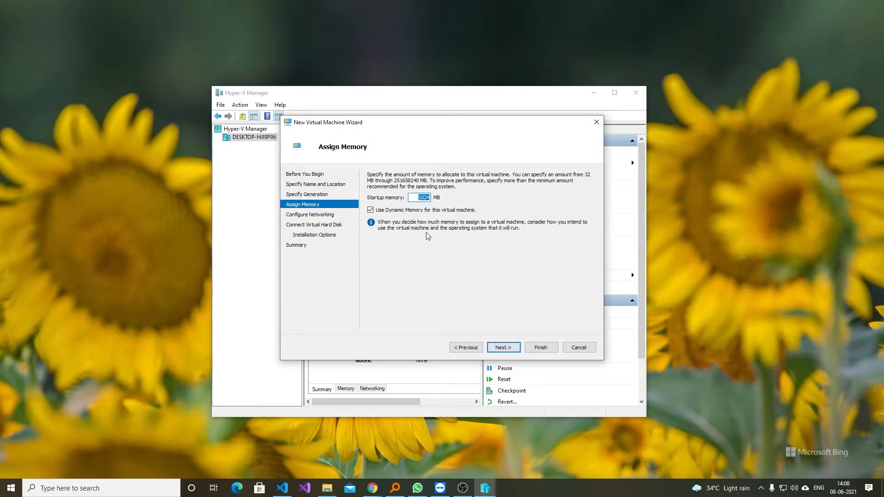
left_click(419, 197)
left_click_drag(417, 197, 452, 196)
type("8096")
left_click(504, 348)
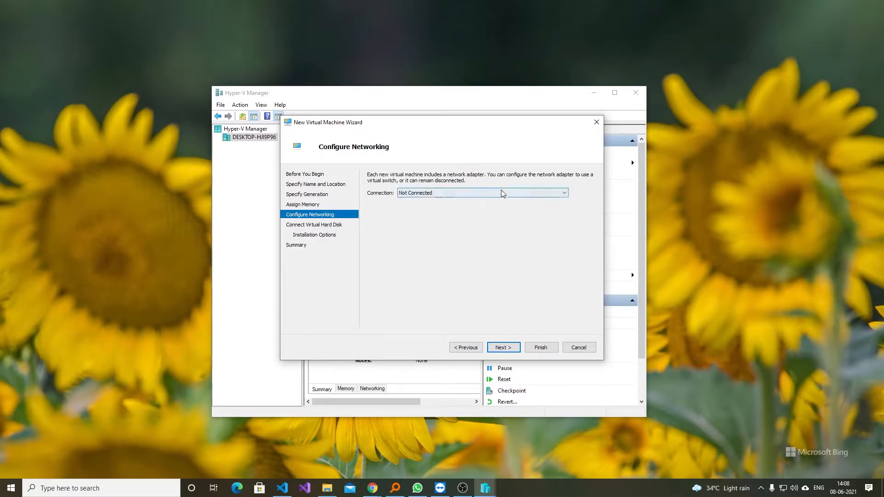
Connect the virtual machine's network adapter to Default Switch
left_click(467, 193)
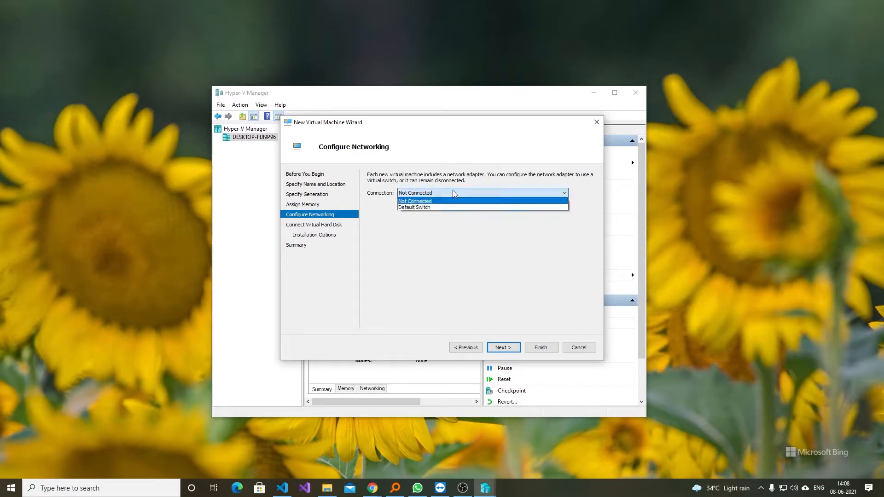
left_click(407, 208)
left_click(504, 347)
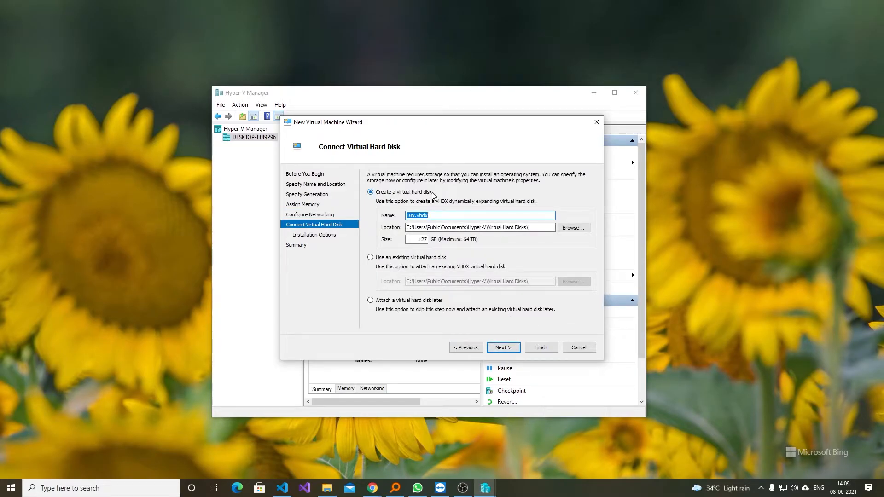
Choose to use an existing virtual hard disk and place the FlashEmu File Explorer window beside the wizard
left_click(371, 257)
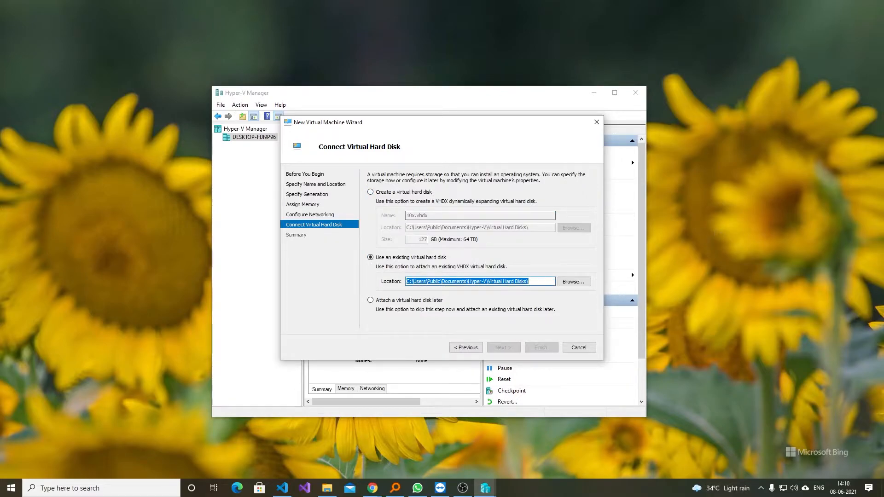
left_click_drag(883, 92, 479, 0)
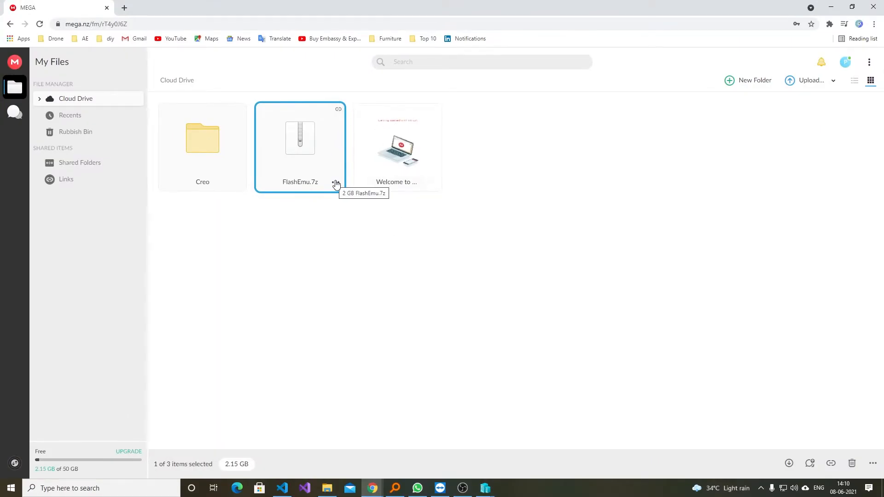
left_click_drag(375, 6, 883, 184)
left_click_drag(883, 414, 603, 0)
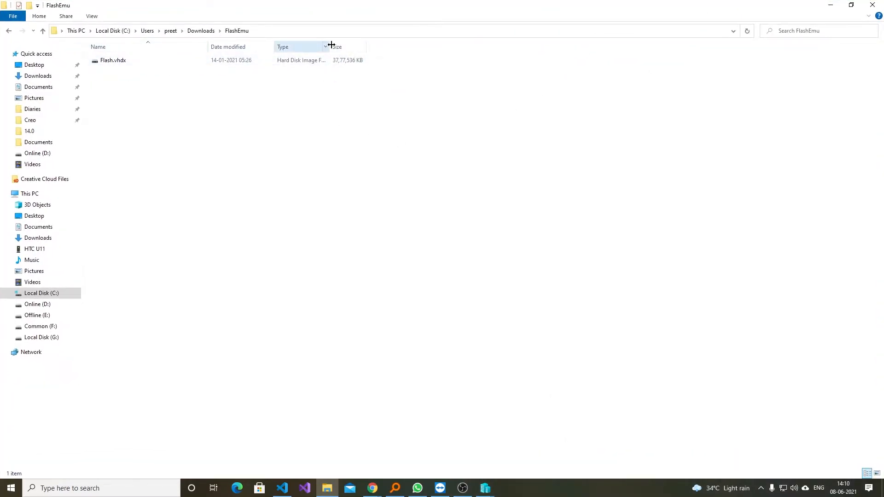
left_click_drag(356, 6, 883, 64)
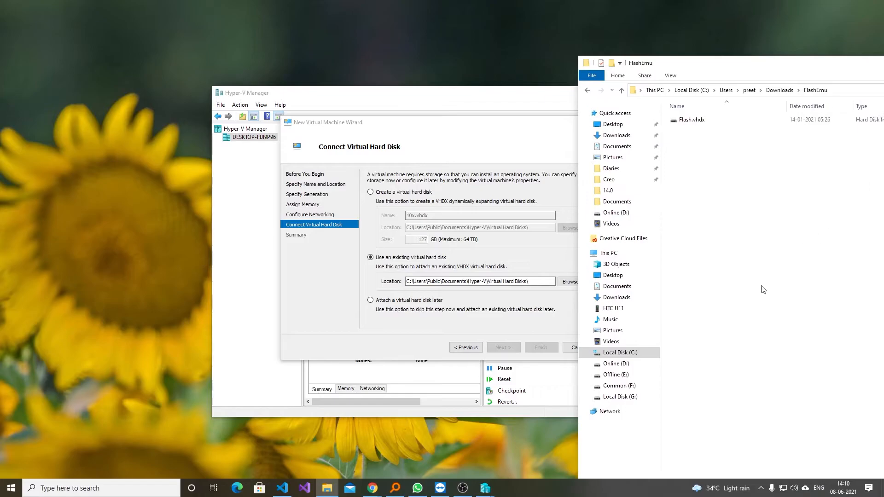
Start browsing for the existing virtual hard disk and copy the FlashEmu folder's path from File Explorer
left_click(561, 284)
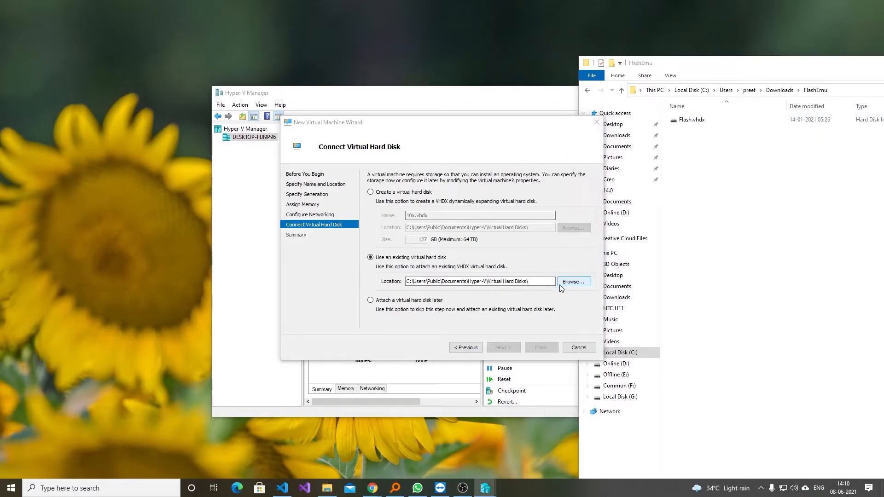
left_click(563, 284)
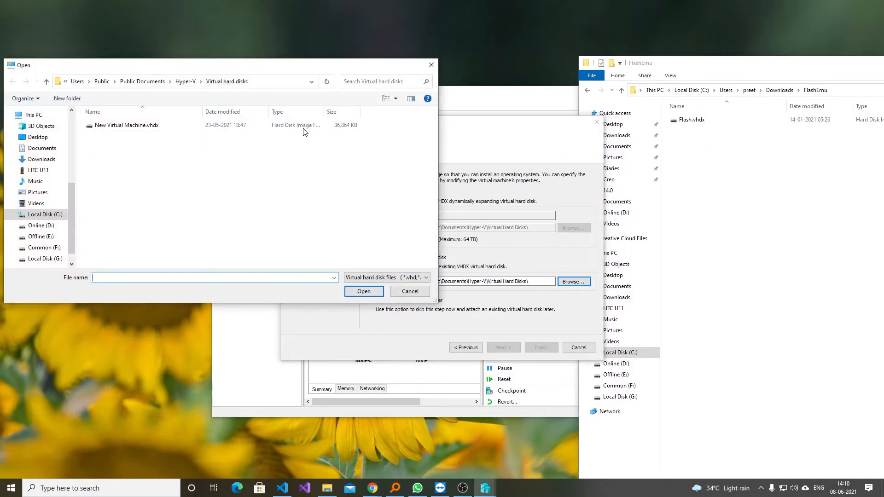
left_click(263, 84)
right_click(236, 84)
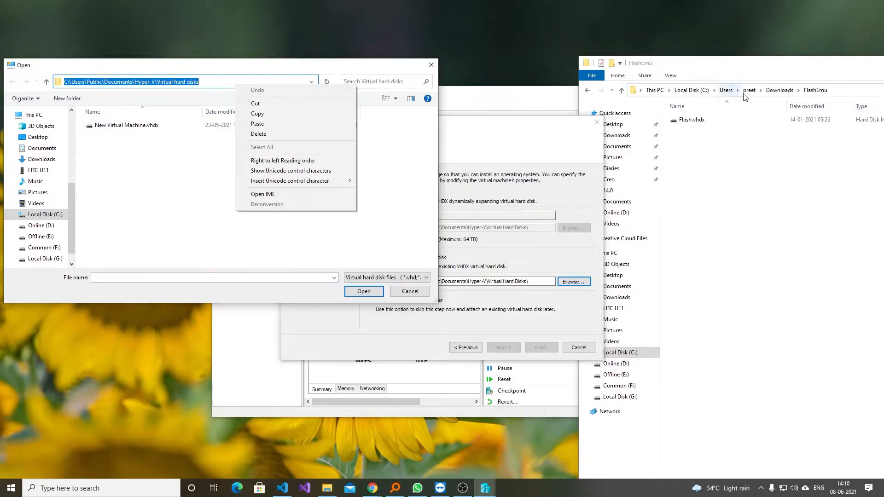
left_click(834, 91)
right_click(688, 87)
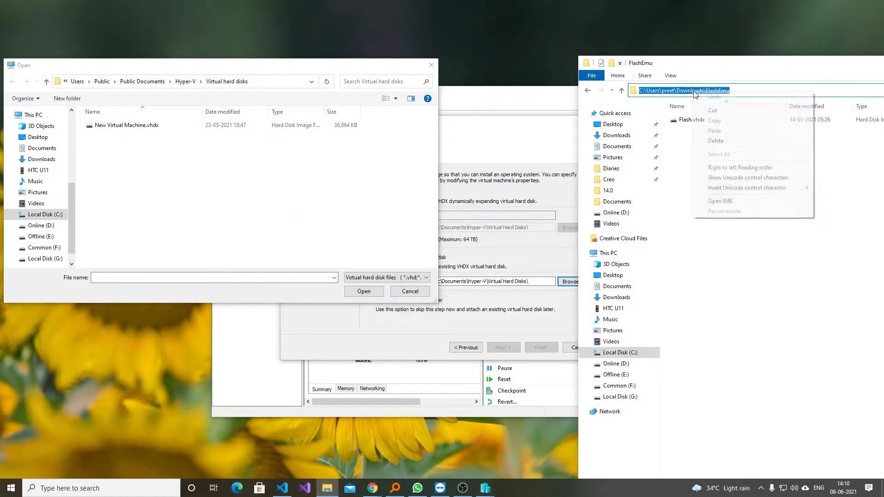
left_click(714, 122)
Paste the copied path to go to the FlashEmu folder in the Open dialog, and select Flash.vhdx
left_click(270, 81)
right_click(270, 81)
left_click(296, 121)
key("Return")
left_click(108, 125)
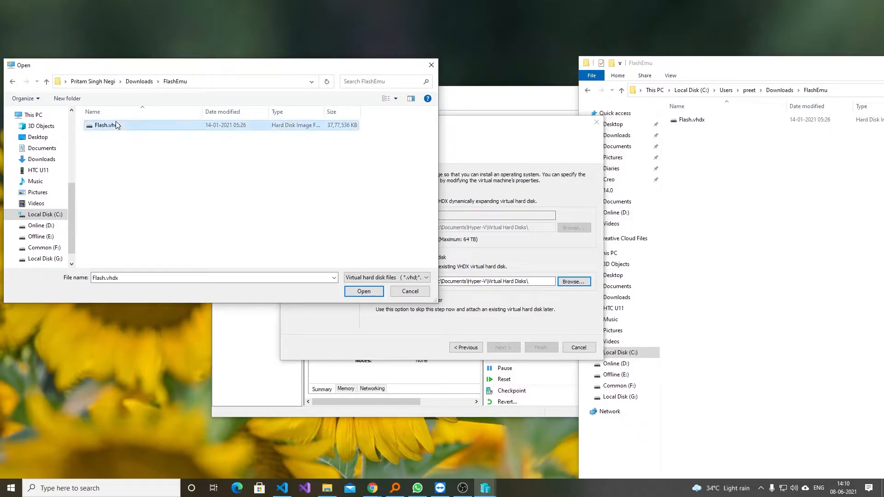
Confirm Flash.vhdx as the existing virtual hard disk and finish the wizard to create the virtual machine
left_click(366, 291)
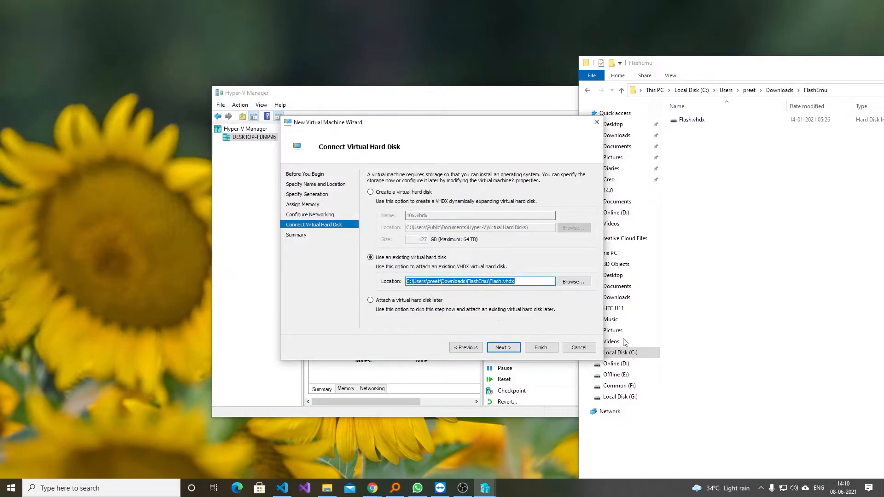
left_click(514, 347)
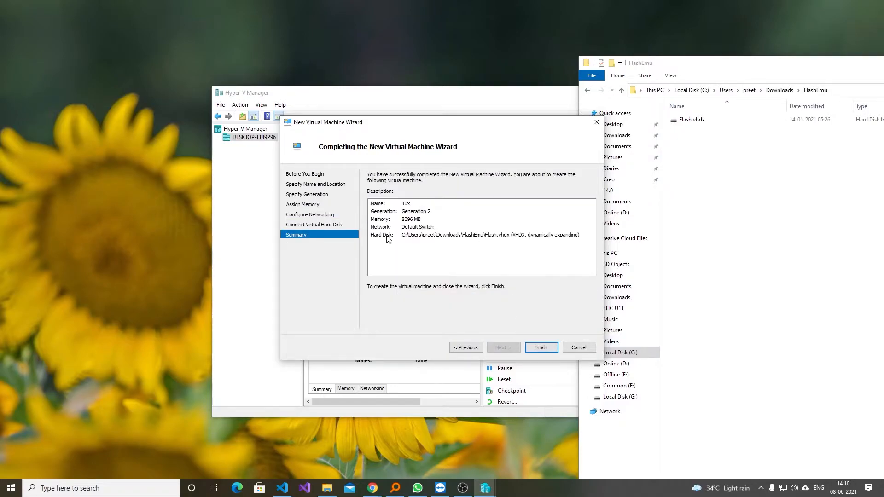
left_click(535, 349)
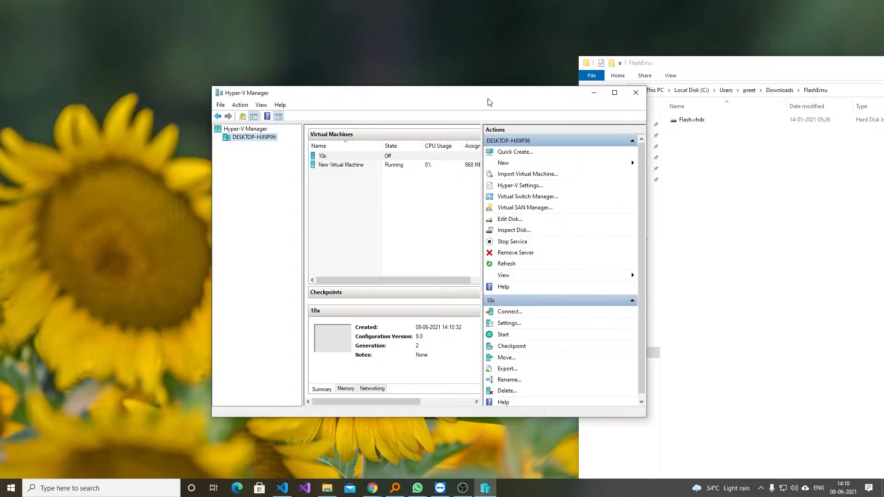
Review the Processor and Compatibility settings of the 10x virtual machine and close its settings
left_click(318, 156)
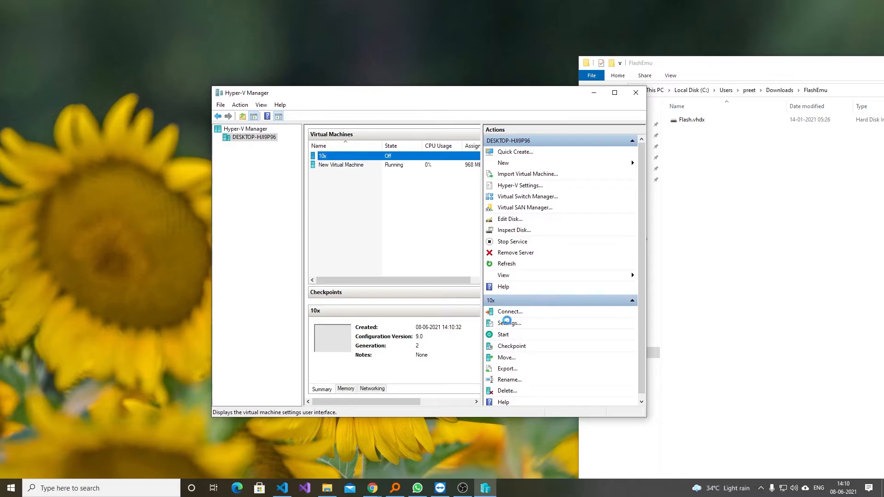
left_click(508, 324)
left_click(317, 178)
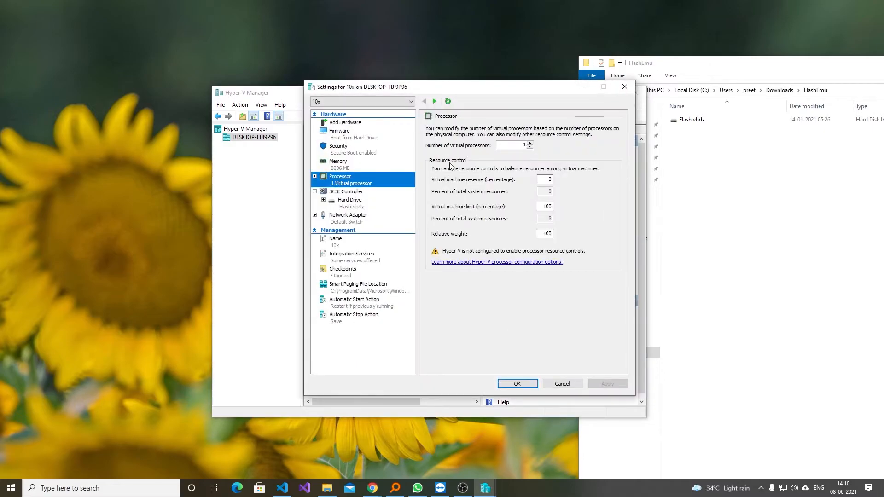
left_click(315, 177)
left_click(375, 192)
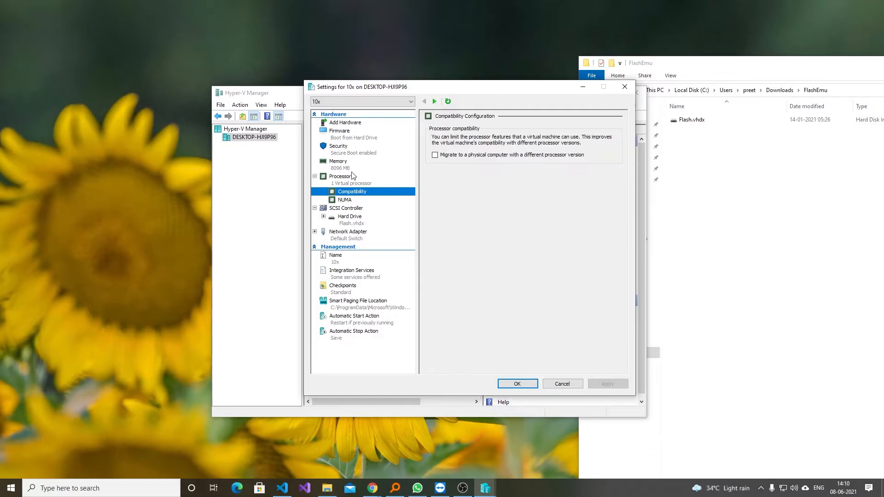
left_click(517, 384)
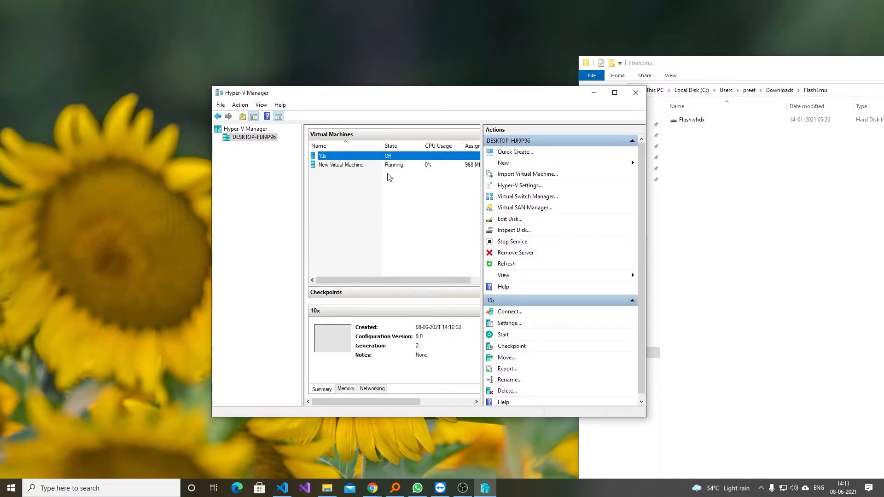
Connect to the 10x virtual machine, start it and display the connection in full screen
right_click(360, 156)
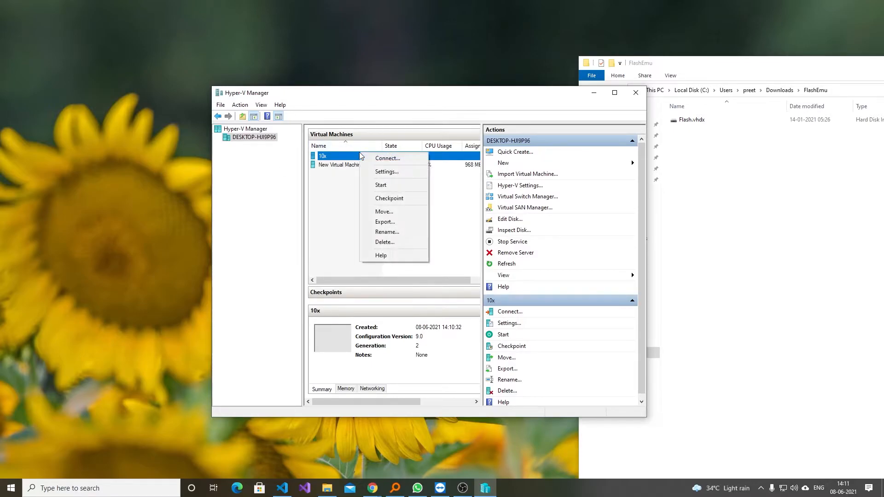
left_click(384, 159)
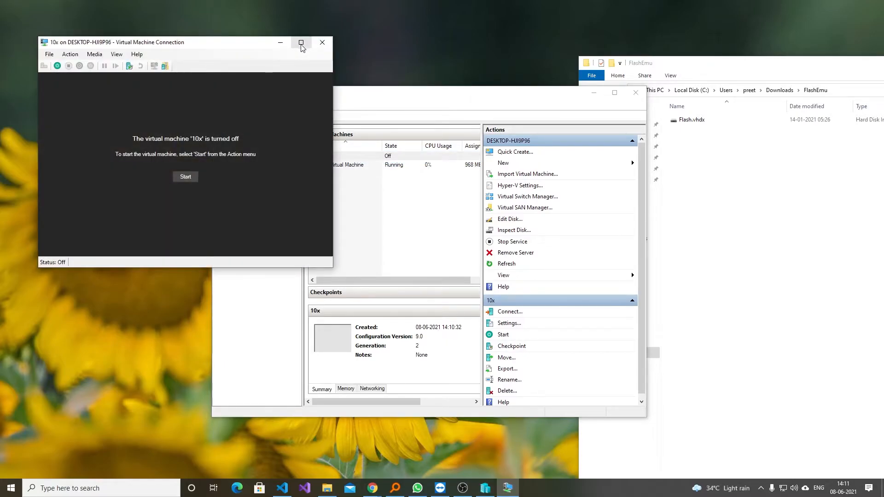
left_click(185, 178)
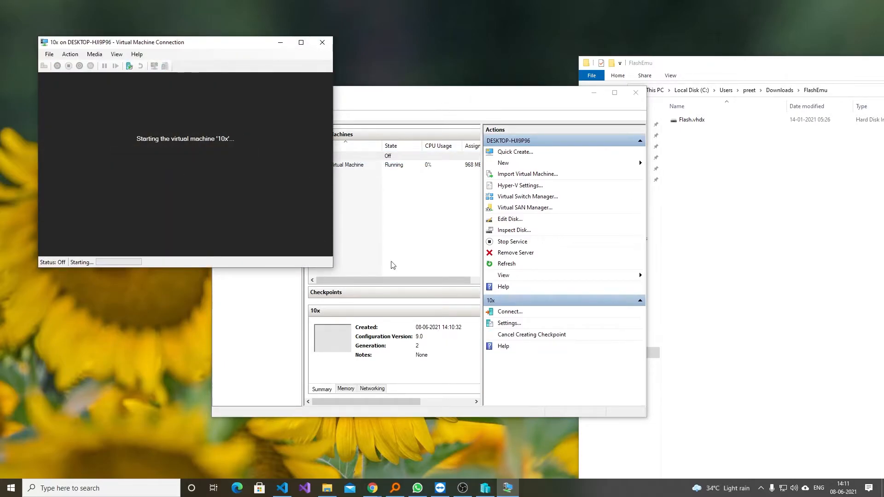
left_click(462, 488)
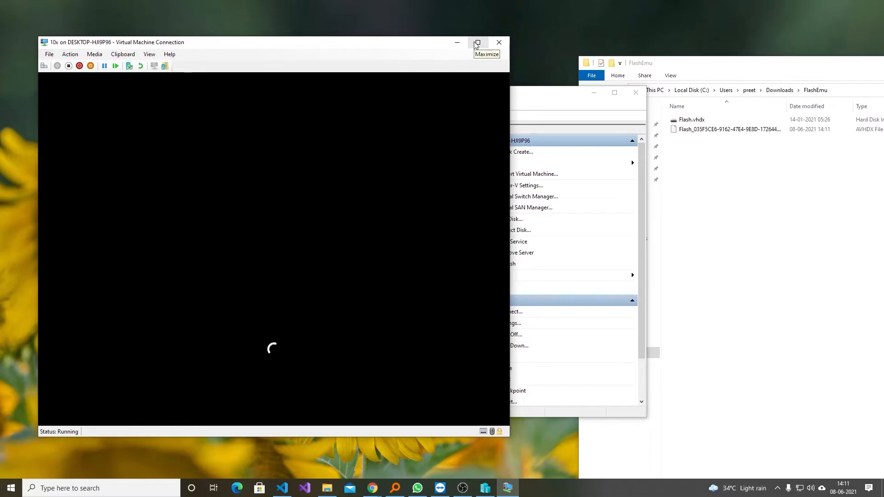
left_click(152, 54)
left_click(159, 64)
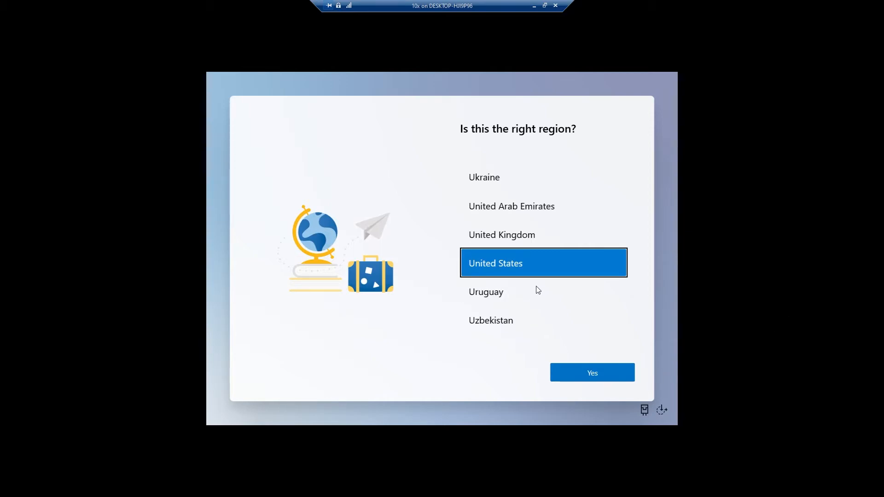
Set the region to India in the Windows 10X setup
left_click(572, 179)
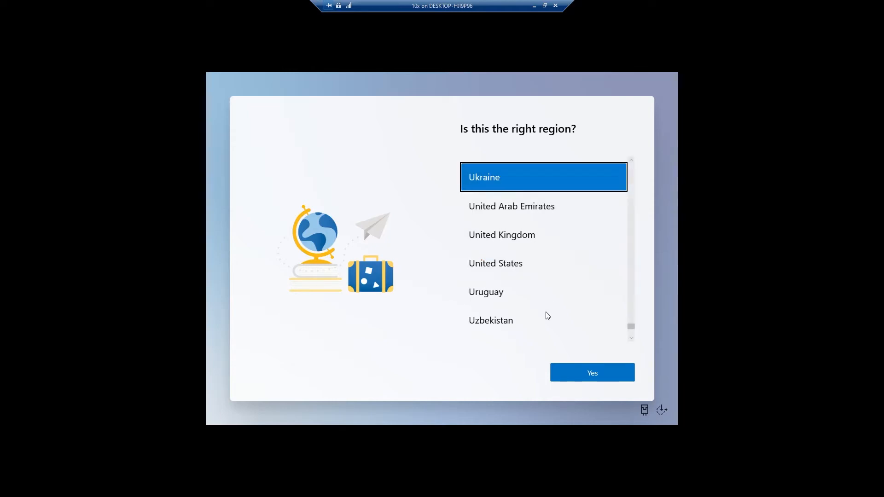
left_click(583, 307)
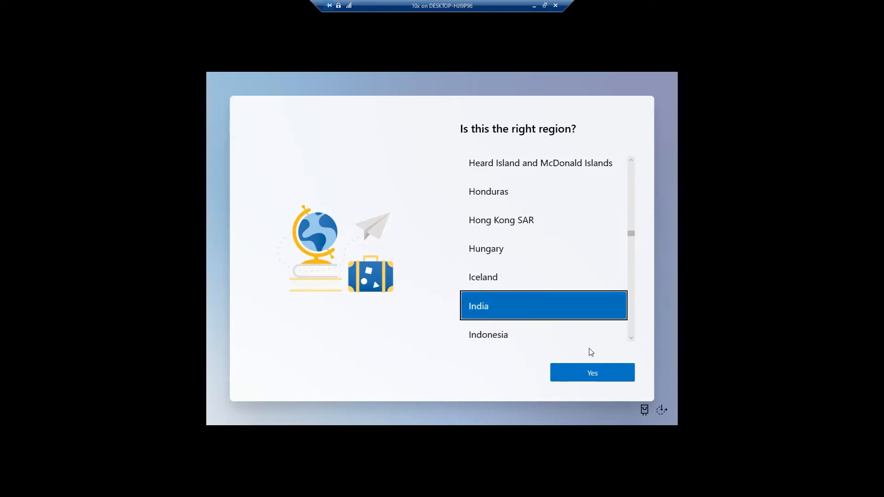
left_click(596, 371)
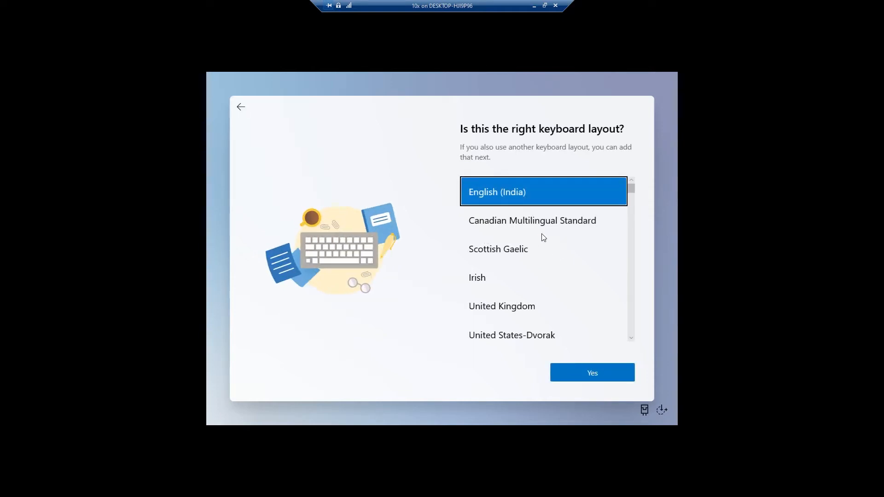
Accept English (India) as the keyboard layout and skip adding a second layout
left_click(593, 372)
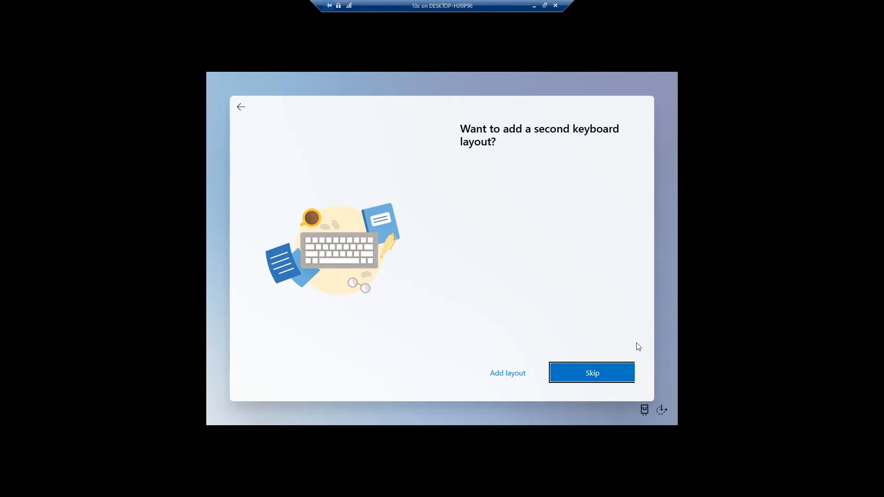
left_click(522, 377)
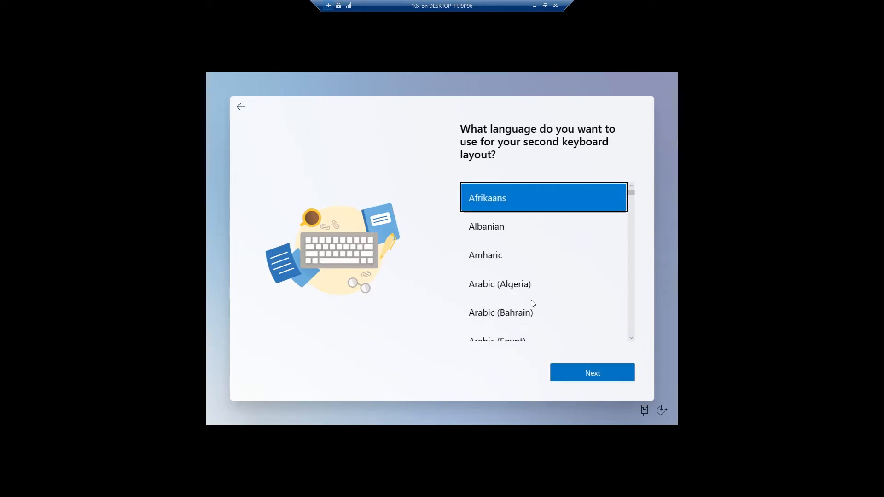
left_click(240, 107)
left_click(591, 372)
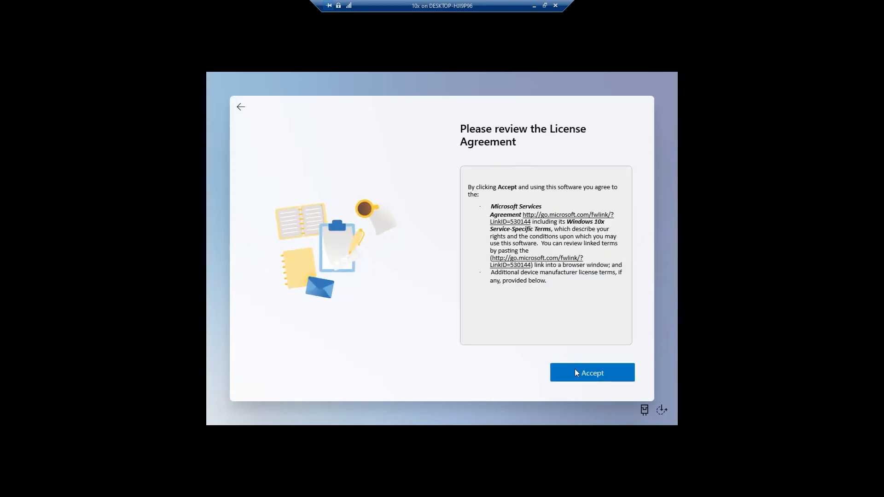
Accept the license agreement and choose to set up the device for personal use
left_click(606, 378)
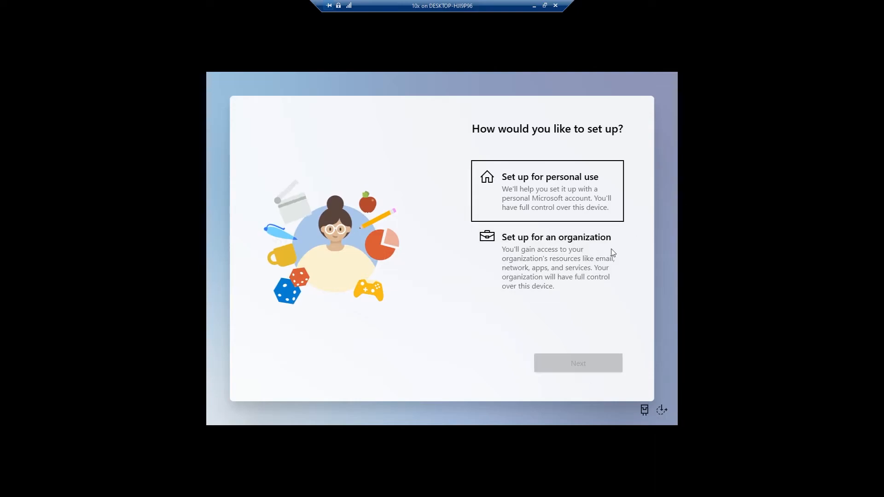
left_click(555, 189)
left_click(578, 363)
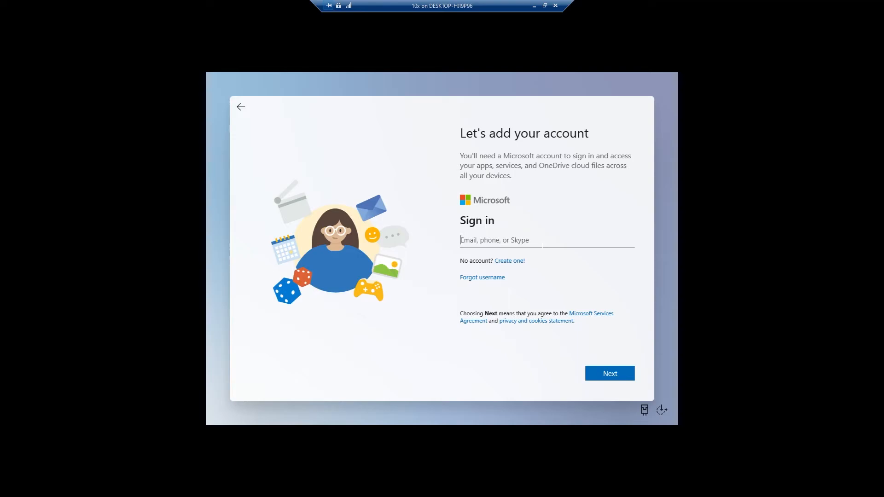
View the page for creating a new Microsoft account and return to the sign-in page
left_click(522, 262)
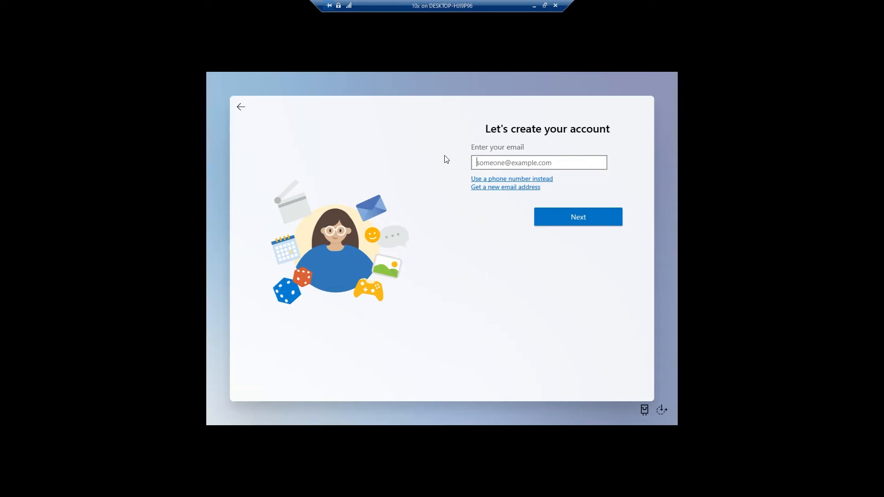
left_click(240, 107)
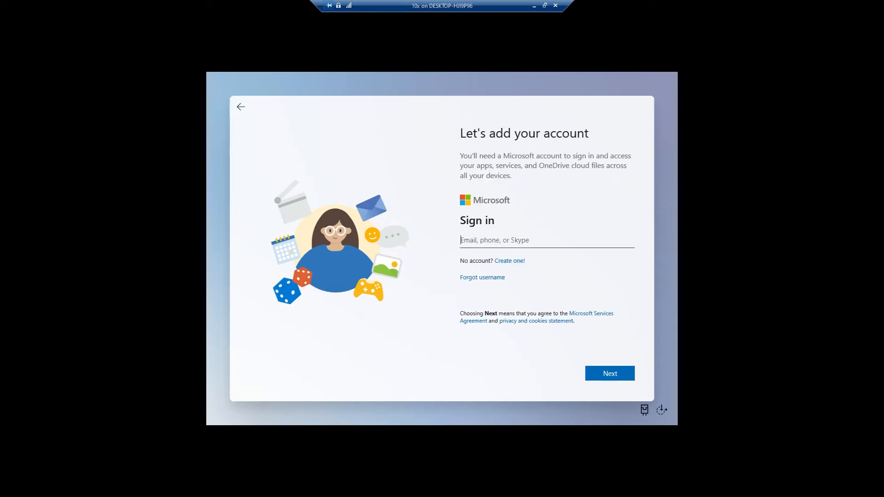
key("alt+F4")
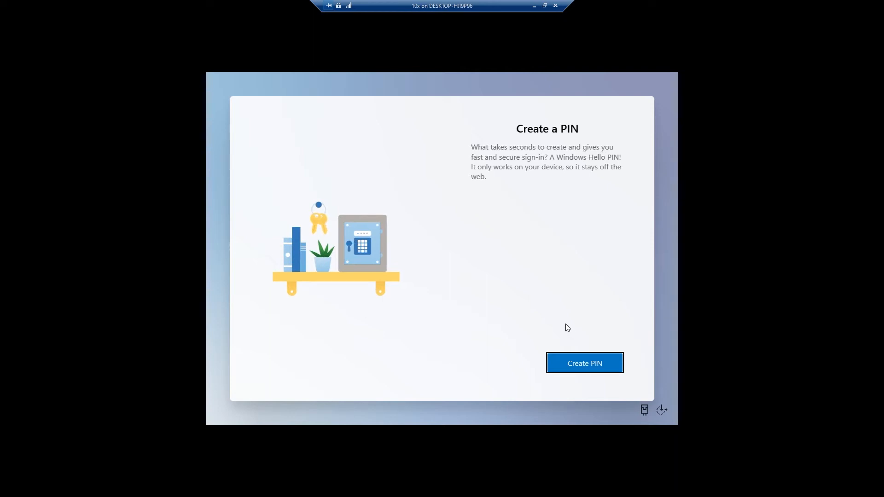
Create a Windows Hello PIN by entering and confirming the new PIN
left_click(587, 359)
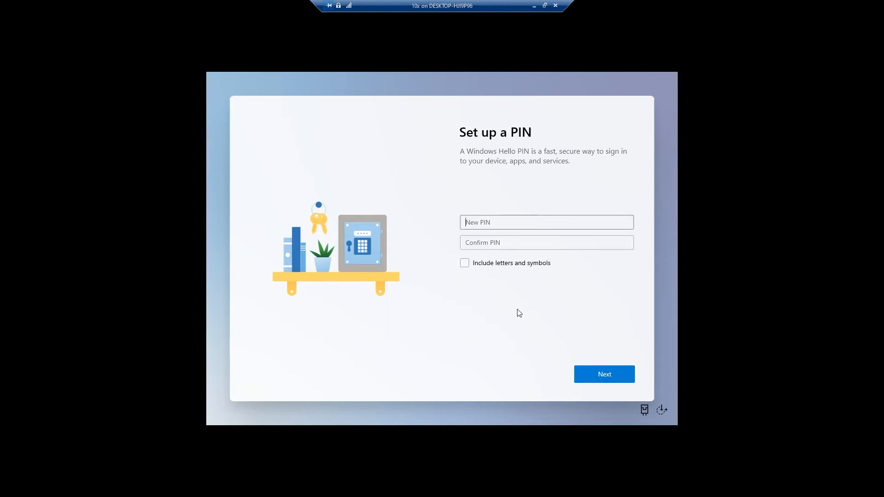
type("•••")
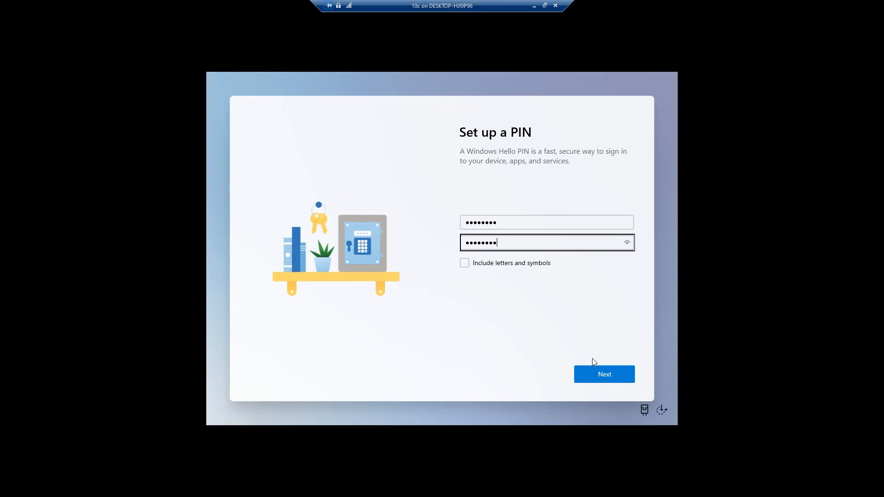
left_click(601, 372)
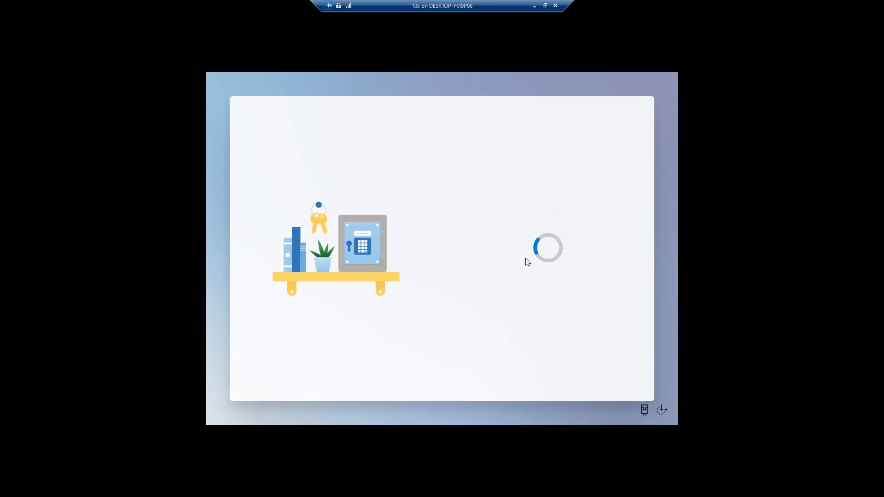
Review and accept the device's privacy settings, keeping Location and Find my device set to Yes
left_click(591, 368)
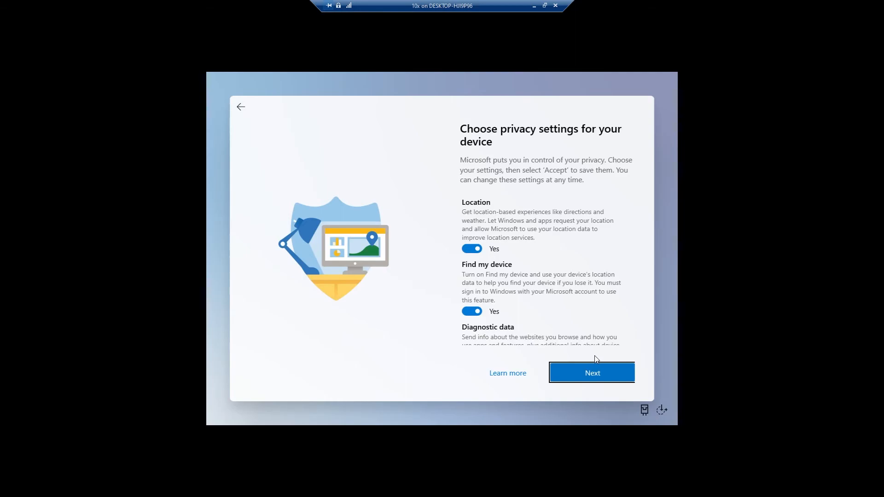
mouse_move(636, 223)
left_mouse_down()
mouse_move(630, 330)
mouse_move(611, 185)
mouse_move(630, 246)
mouse_move(625, 223)
left_mouse_up()
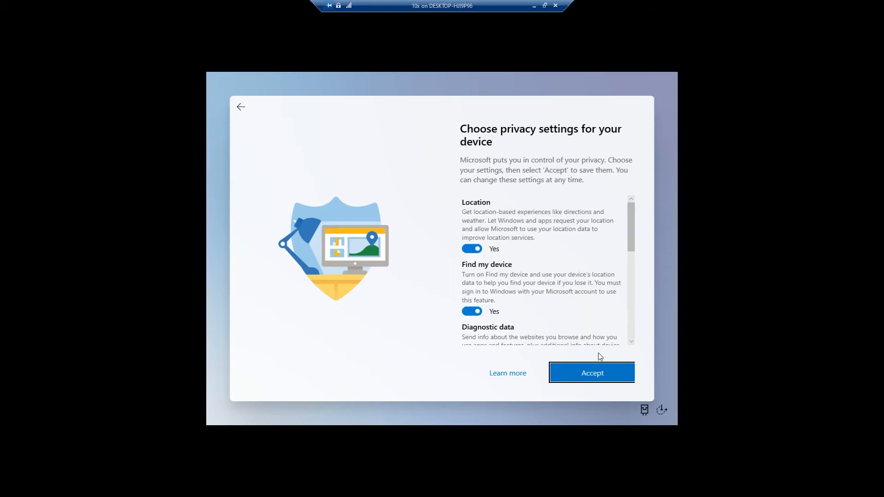
left_click(594, 368)
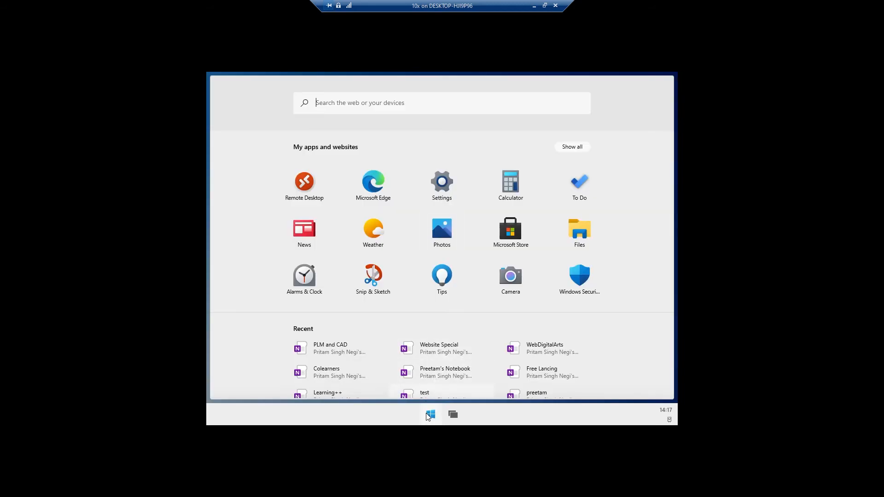
Close the virtual machine's Start menu and return the connection from full screen to a window
left_click(430, 414)
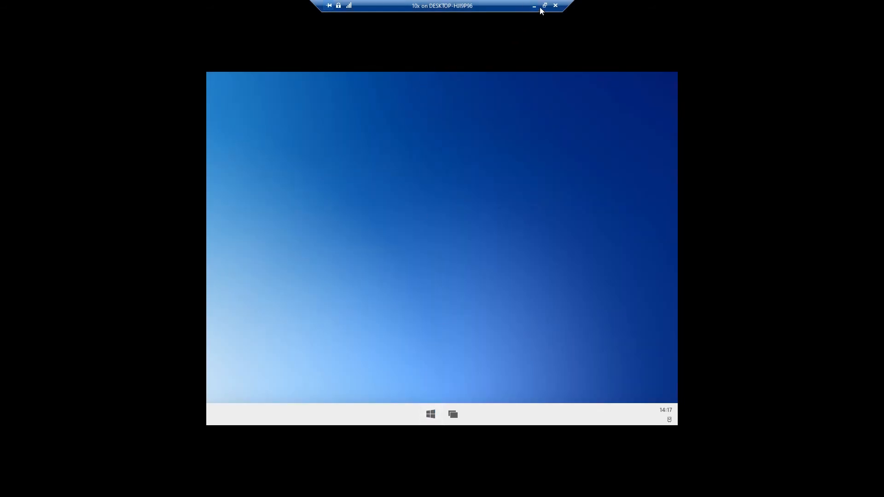
left_click(340, 5)
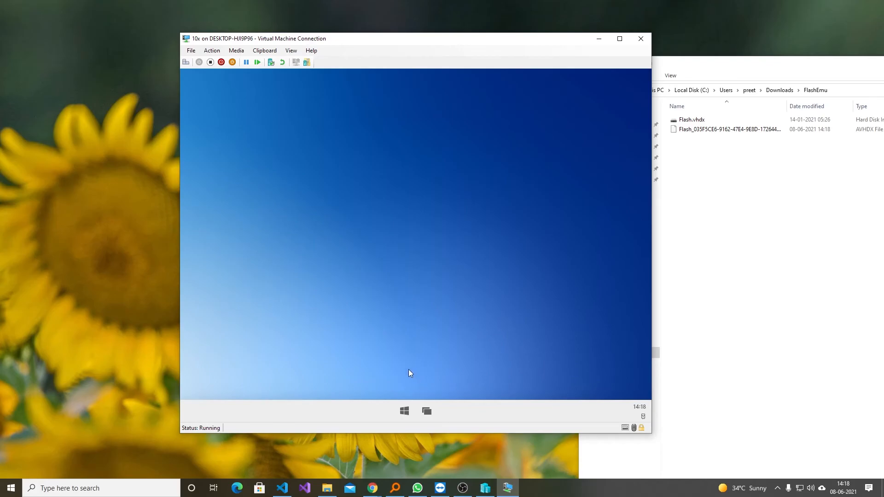
Open Microsoft Store inside the virtual machine, browse its home page and open a featured collection
left_click(404, 411)
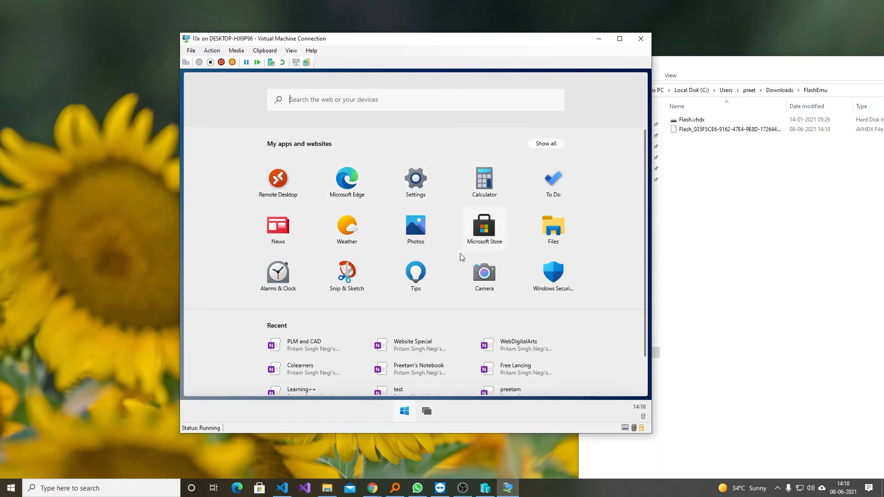
left_click(503, 226)
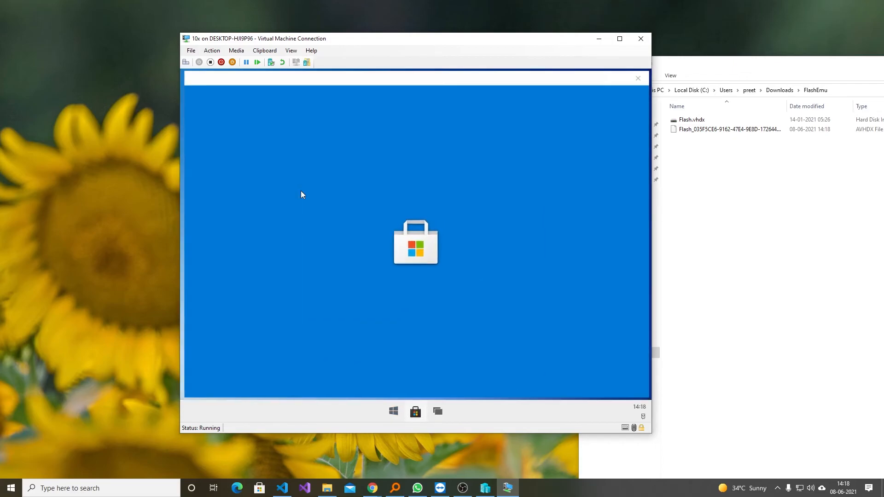
scroll(484, 214, "down", 3)
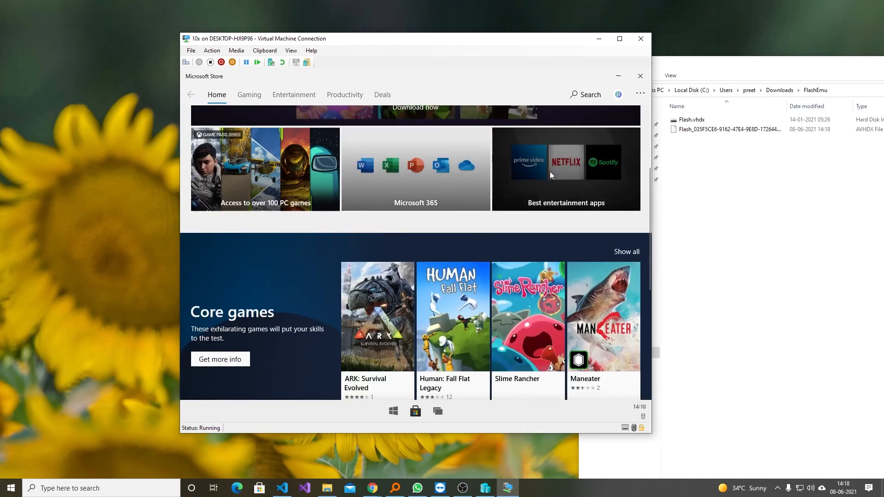
left_click(335, 178)
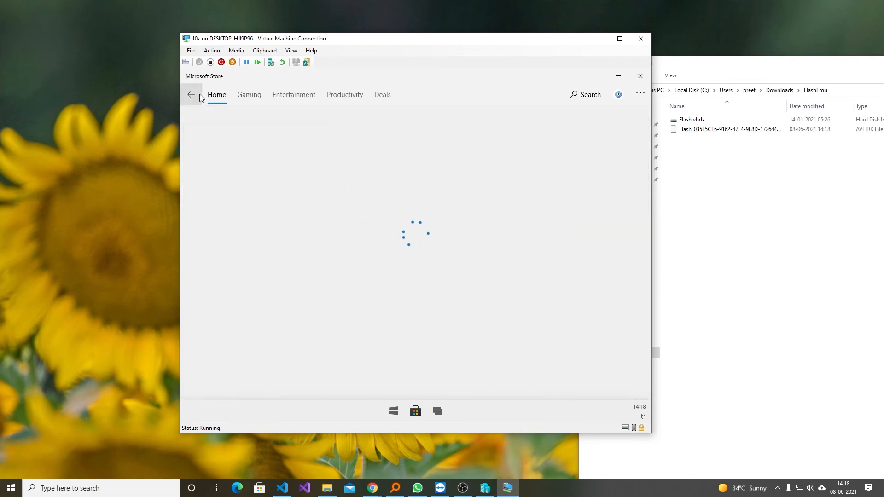